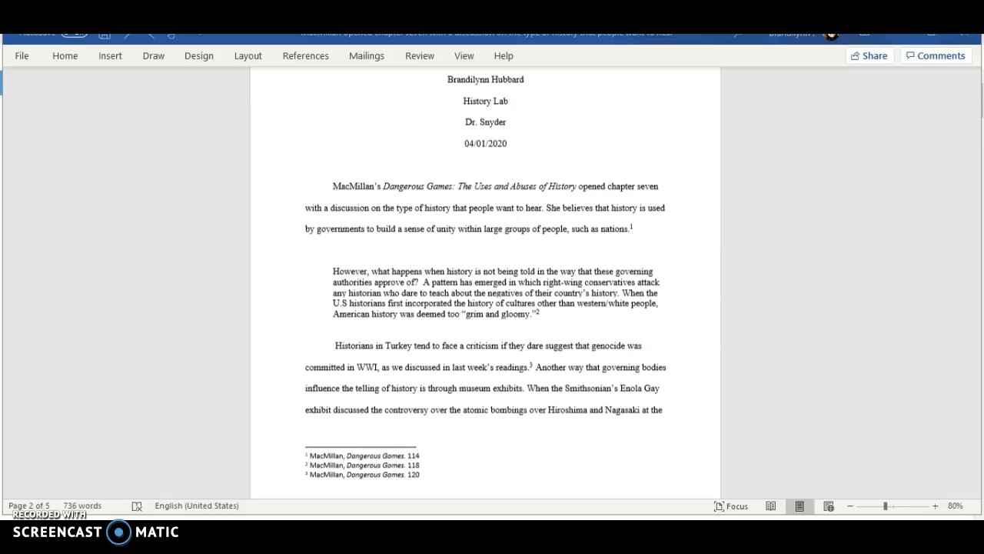
- Insert a footnote after "hear." in the first paragraph and paste the copied citation into it
left_click(545, 209)
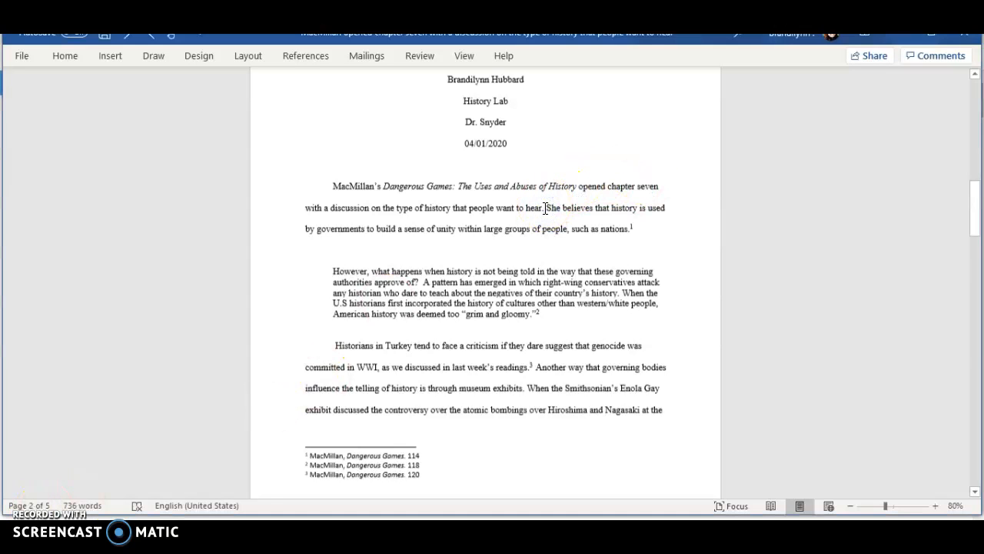
left_click(305, 57)
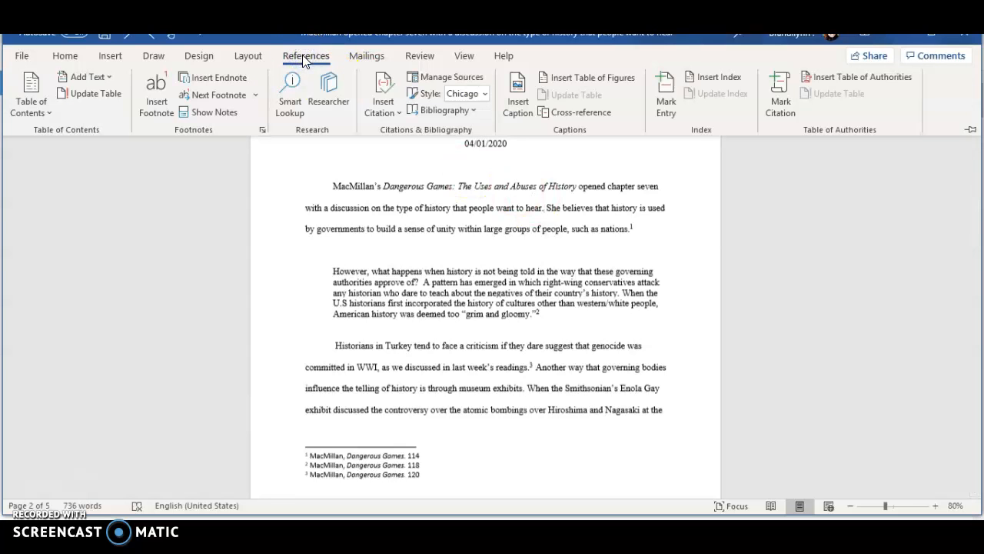
left_click(155, 107)
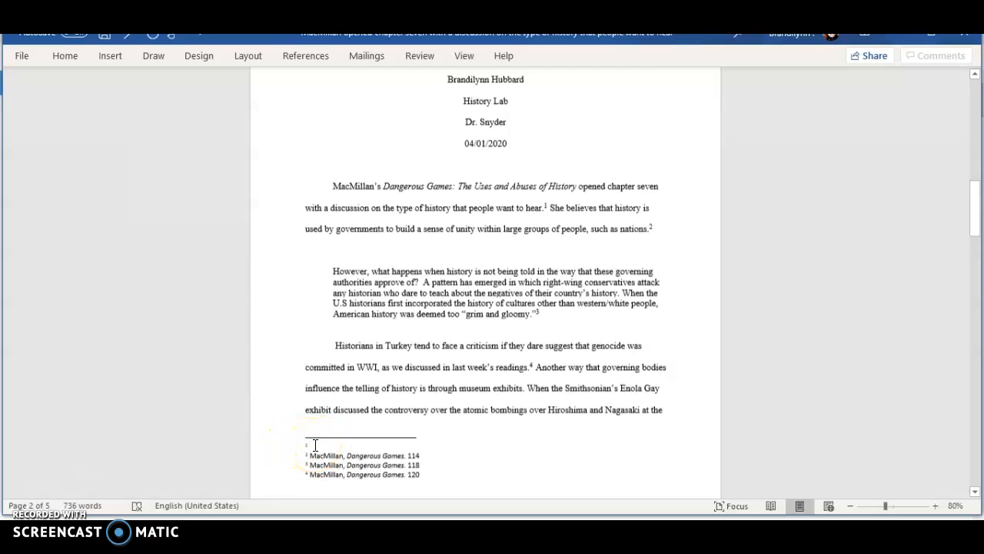
type("MacMillan, Margaret. 2008. Dangerous Games: The Uses and Abuses of History. New York: Modern Library. 11")
left_click(549, 490)
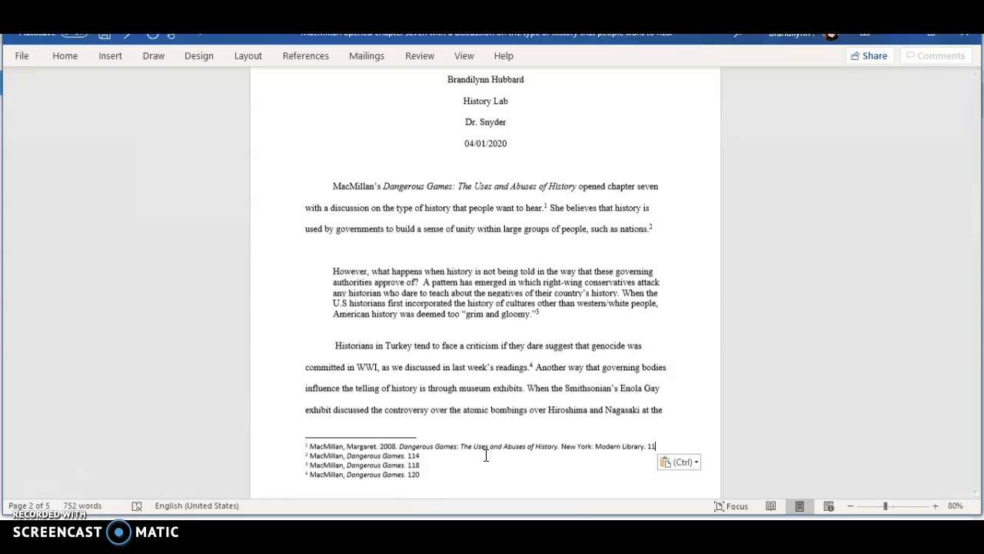
- Delete the newly pasted footnote from the first paragraph
double_click(307, 445)
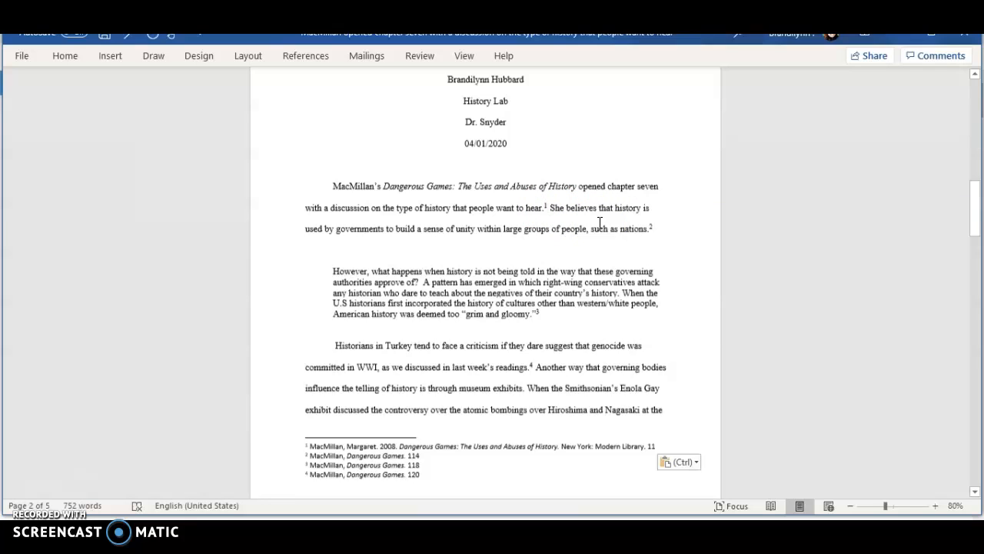
key("BackSpace")
key("BackSpace")
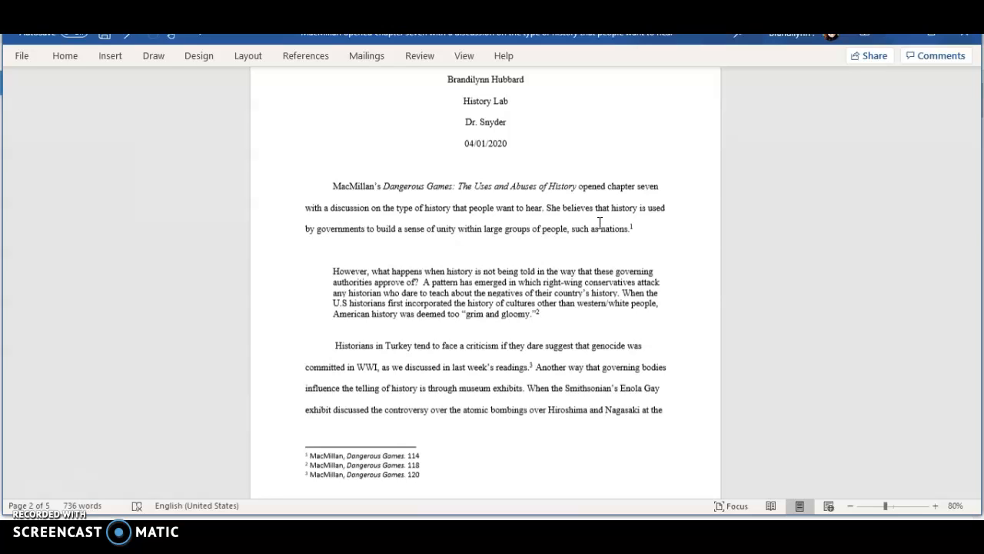
- Set the document's citation style to Chicago
left_click(308, 57)
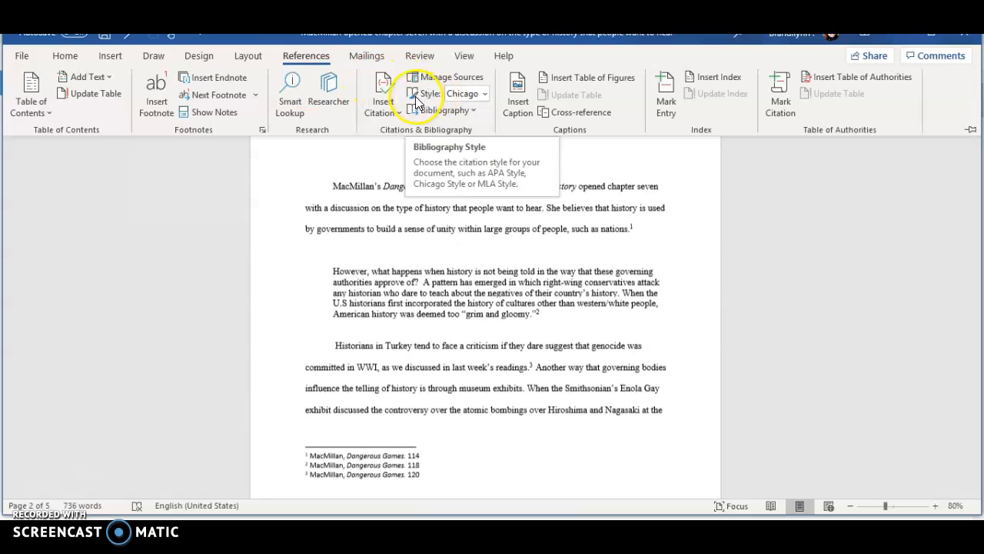
left_click(484, 94)
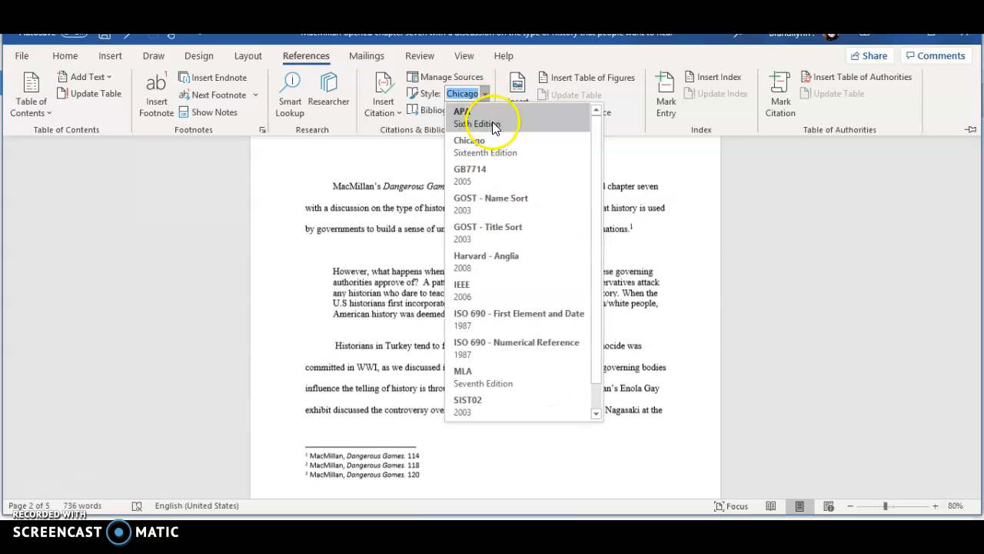
left_click(491, 140)
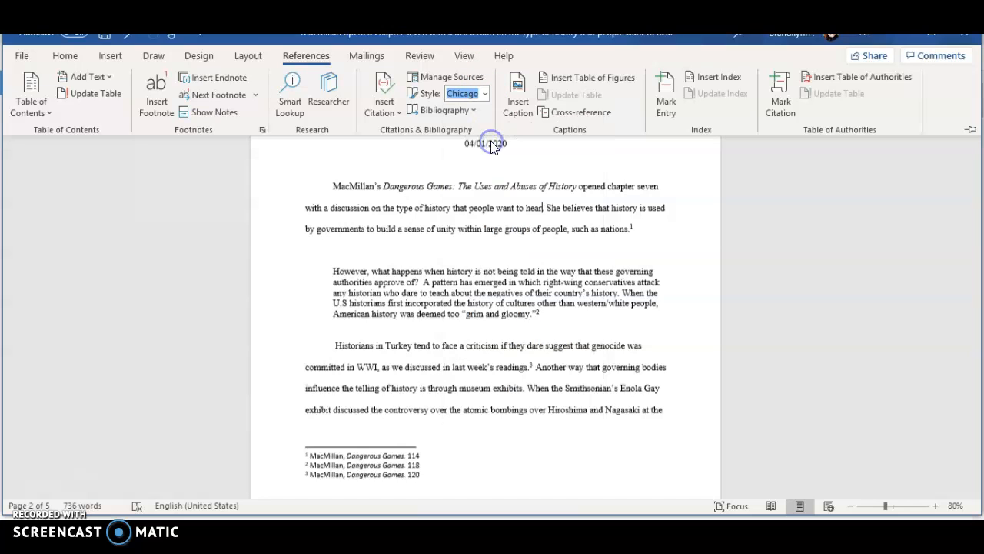
- Start adding a new citation source after "hear." with Book as the type of source
left_click(387, 109)
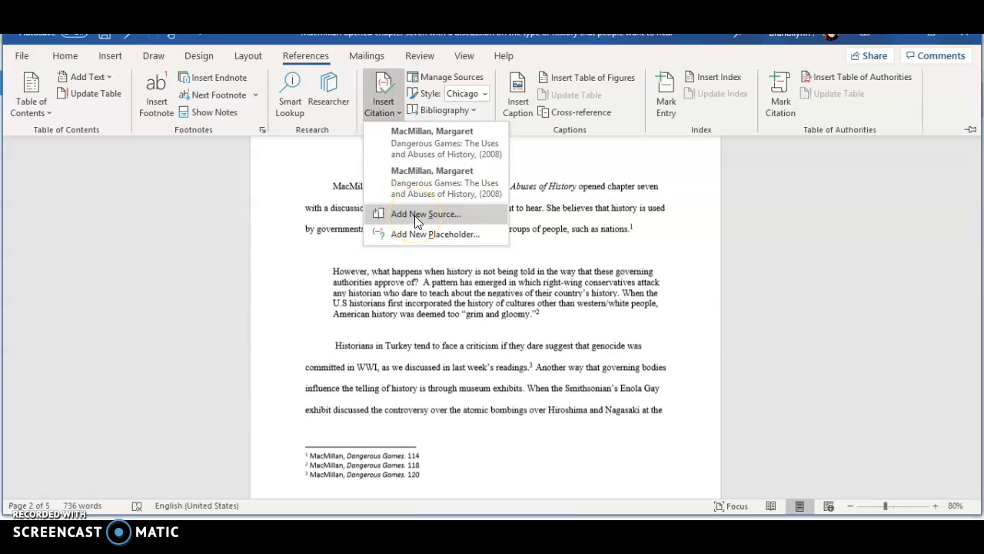
left_click(414, 215)
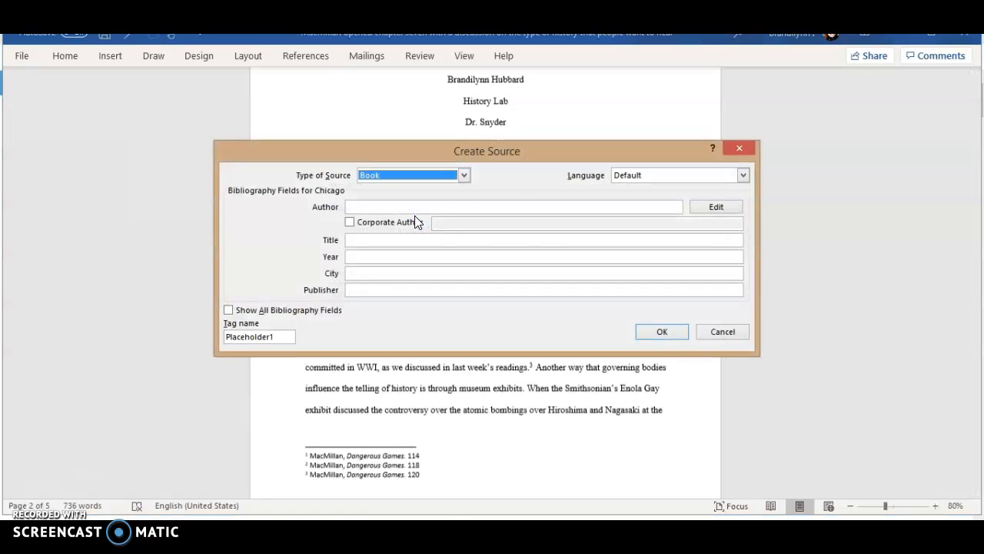
left_click(447, 177)
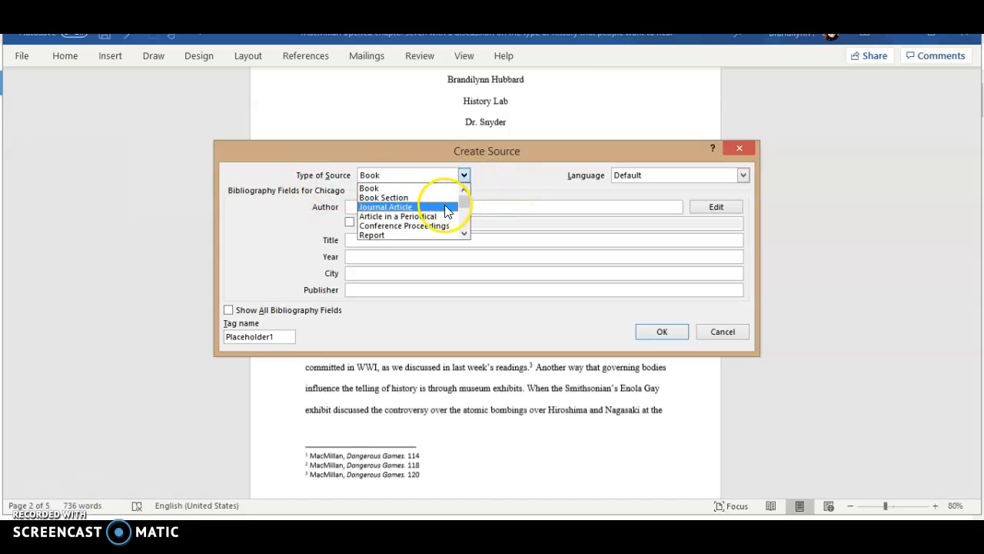
left_click(435, 187)
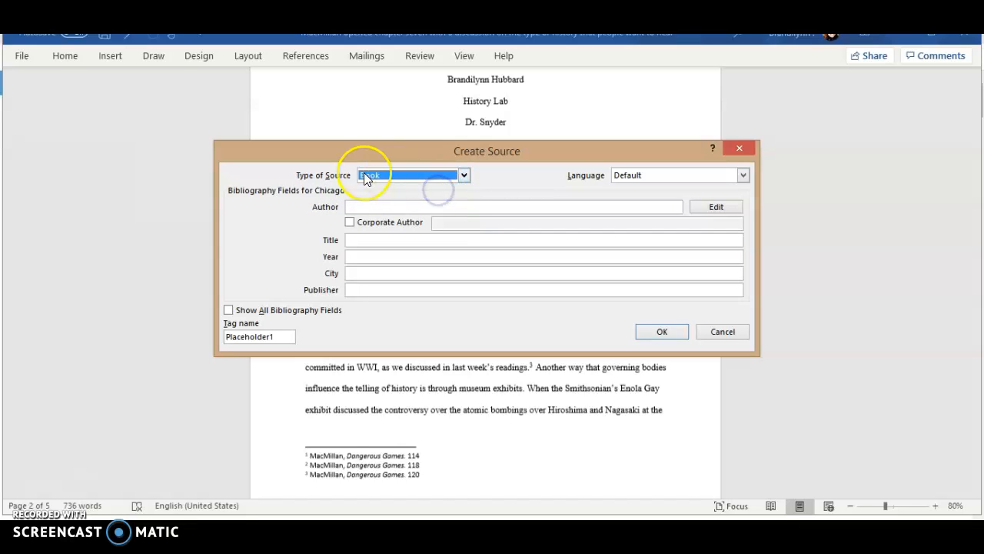
left_click(406, 206)
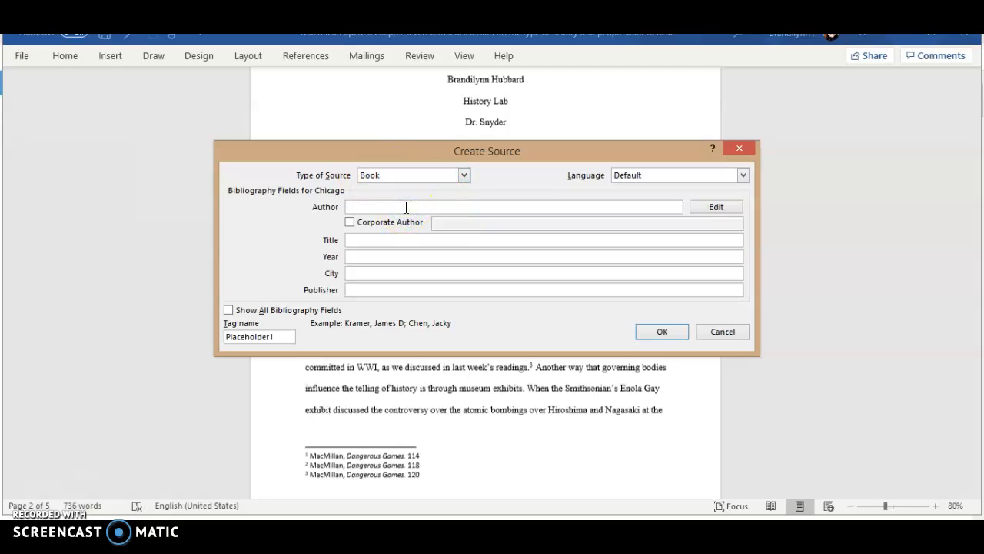
- Enter Margaret MacMillan as the source's author
type("Margaret MacMillan")
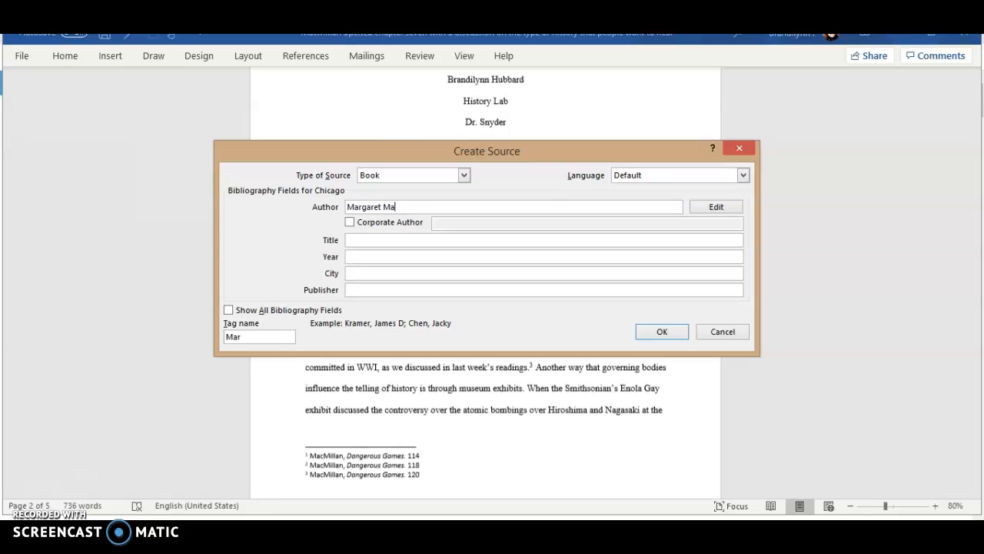
key("Tab")
key("Tab")
key("Tab")
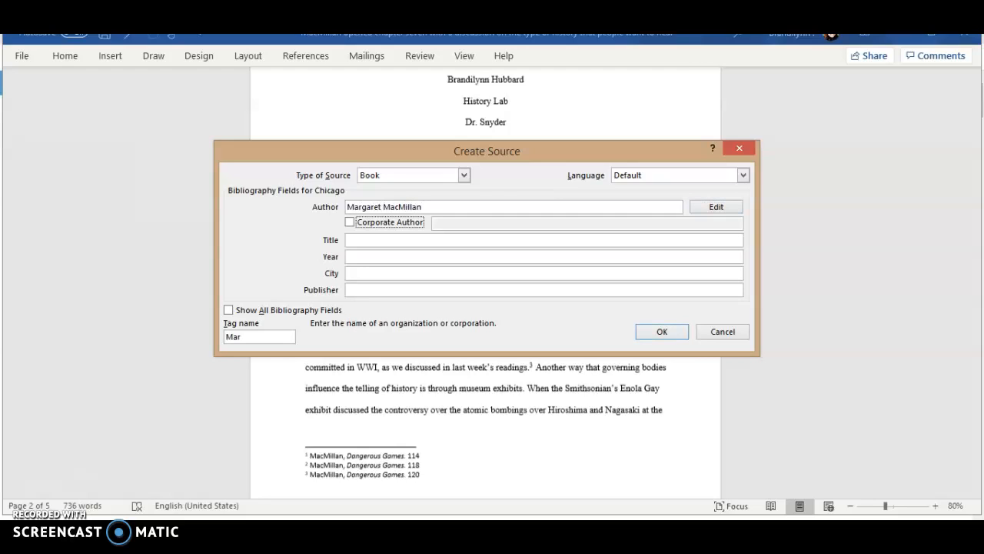
- Fill in title "Dangerous Games: The Uses and Abuses of History", year 2008, city New York, and publisher Modern Library
type("Dangerou")
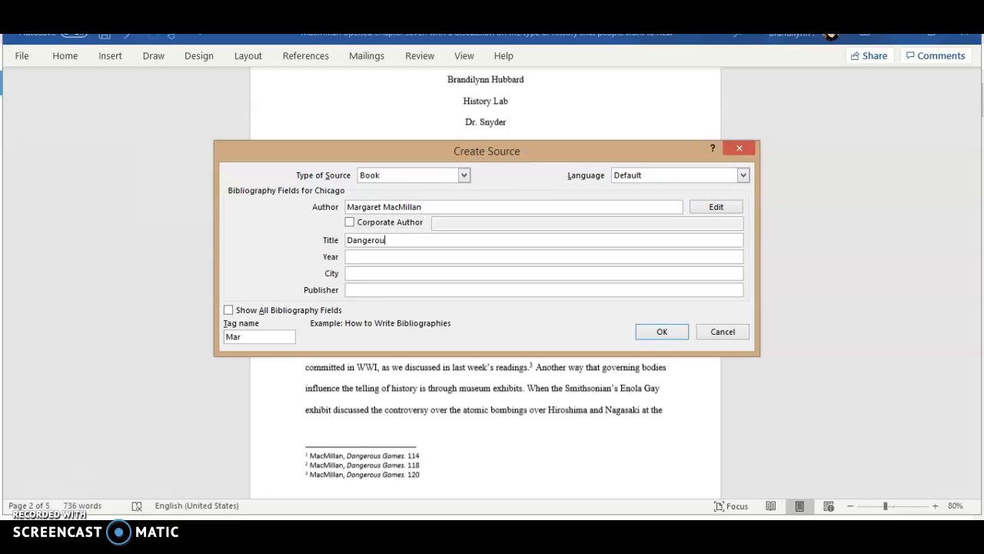
type("s Games: The Uses and Abuses of History")
left_click(348, 257)
type("2008")
key("Tab")
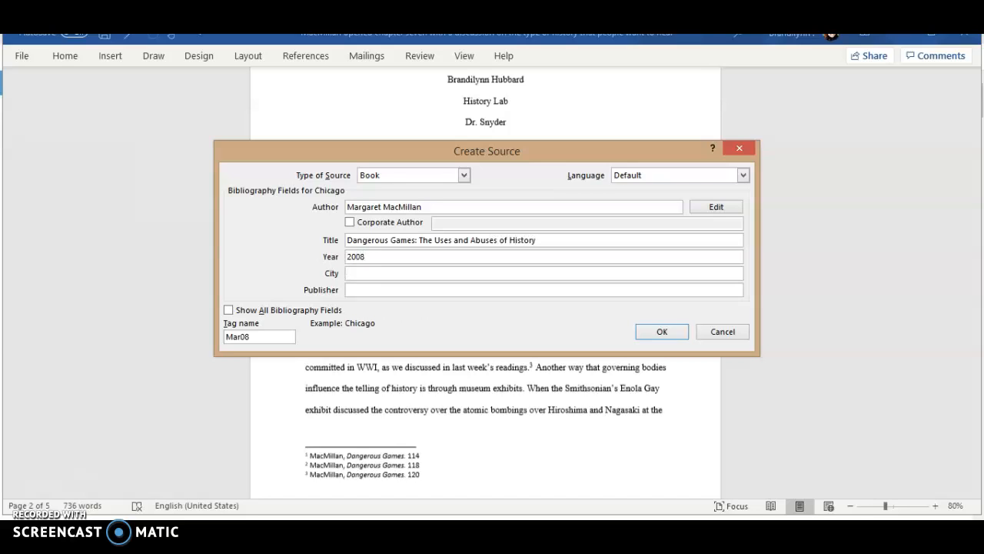
type("New York")
key("Tab")
type("Modern Library")
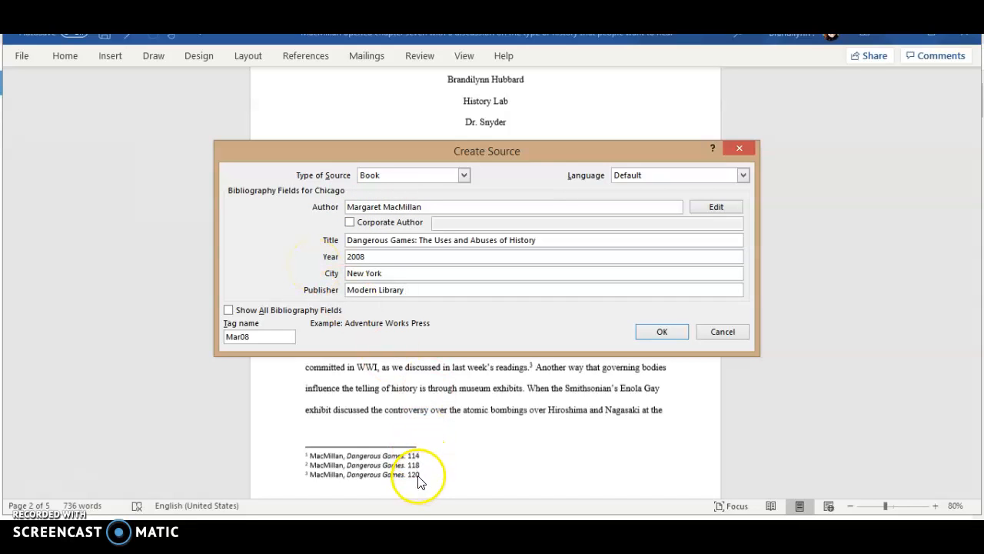
- Show all bibliography fields, set Pages to 11, and confirm the new source
left_click(229, 310)
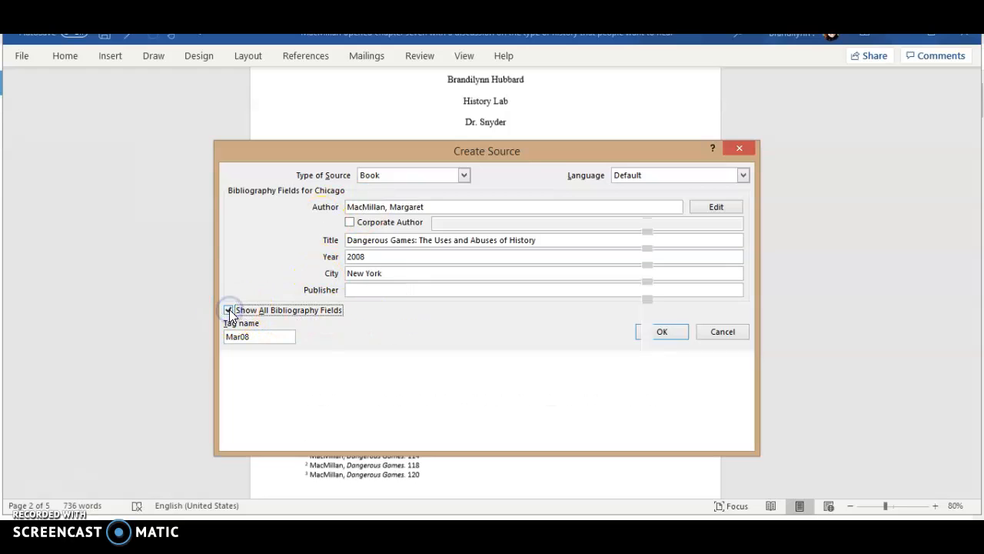
left_click_drag(735, 246, 740, 284)
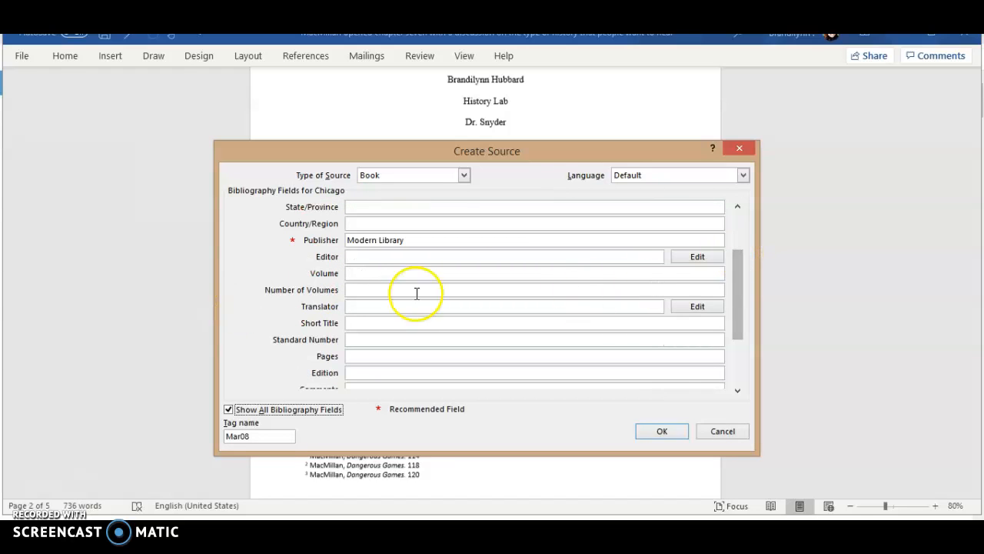
left_click(358, 356)
type("11")
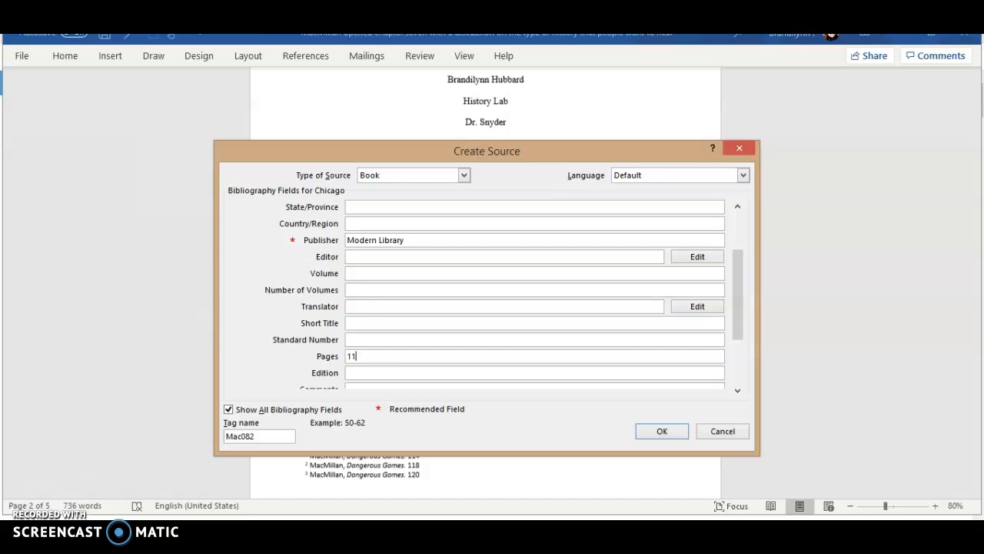
left_click(660, 431)
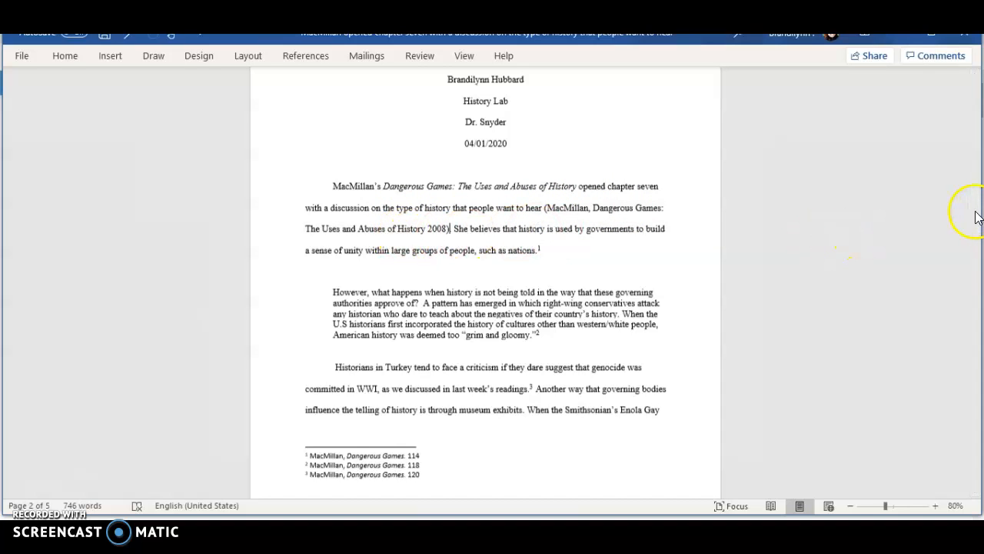
- Add blank lines at the end of the document to start a new final page
left_click_drag(973, 213, 972, 446)
key("Return")
key("Return")
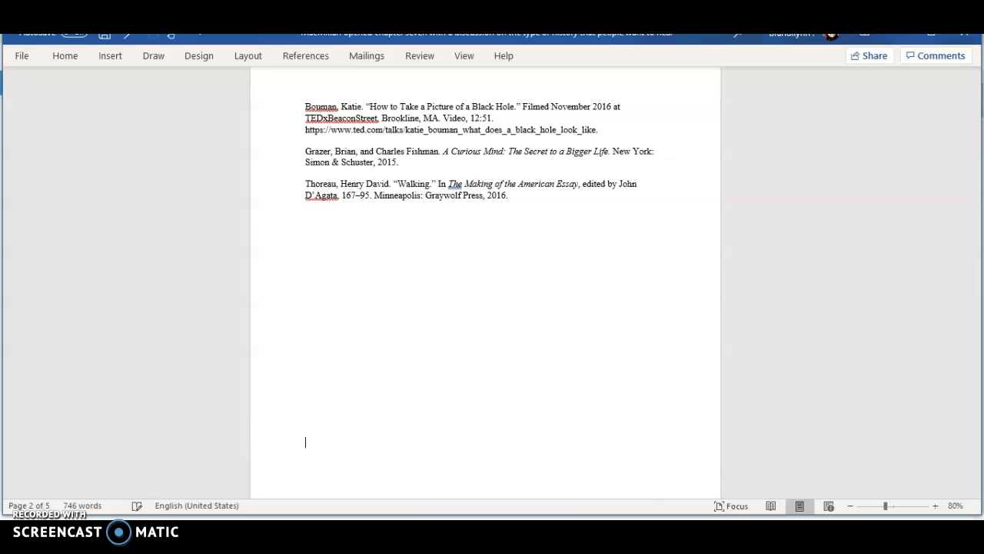
key("Down")
key("Down")
key("Down")
key("Down")
key("Down")
key("Down")
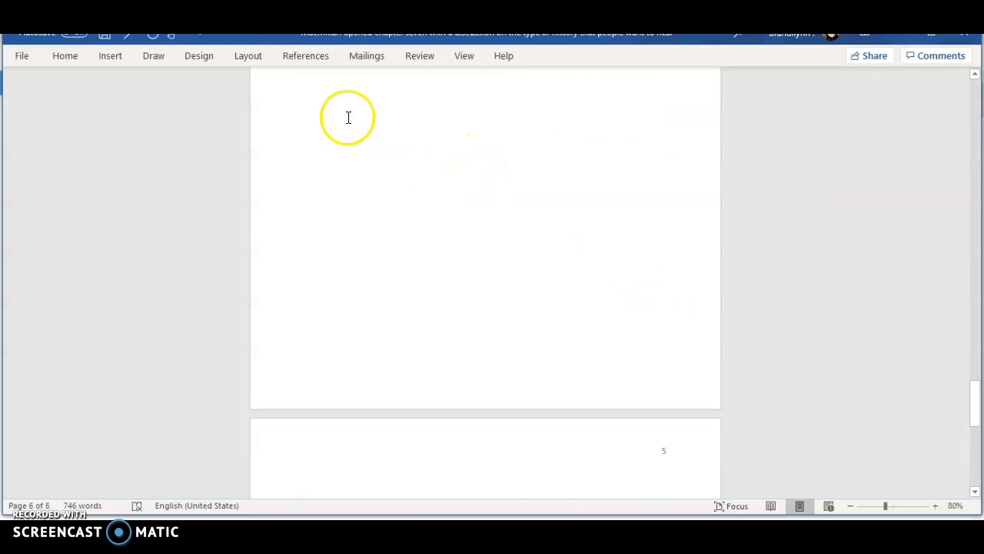
- Insert the built-in Bibliography on the final page
left_click(308, 57)
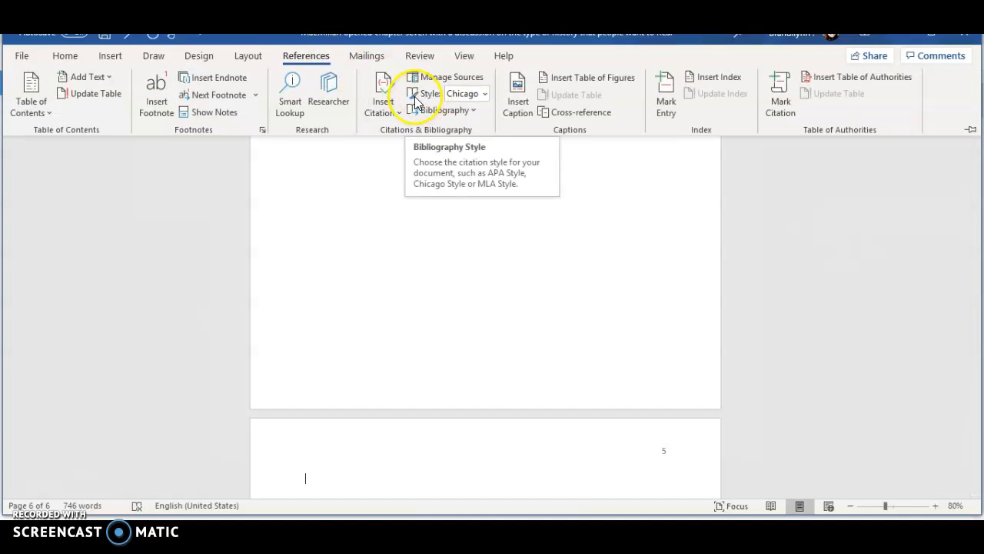
left_click(473, 112)
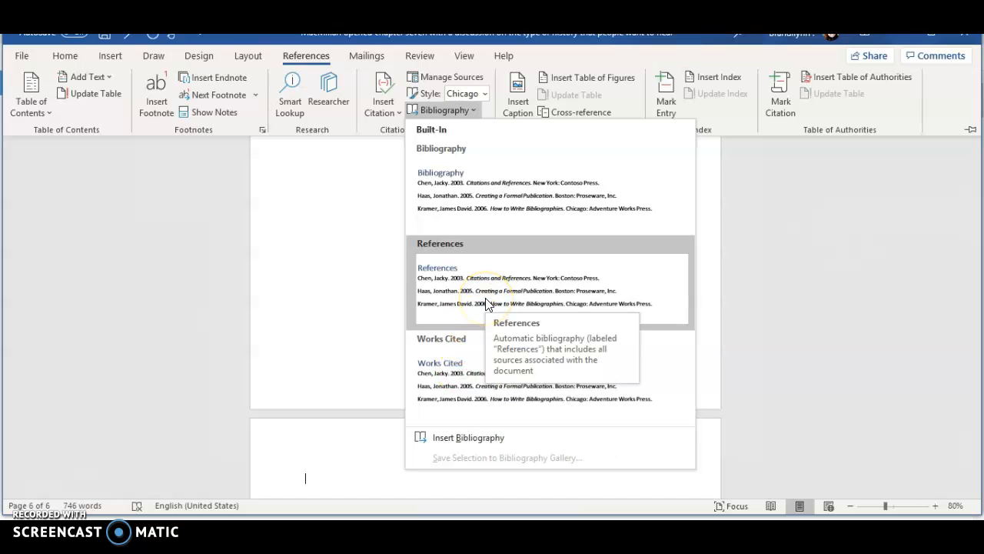
left_click(474, 181)
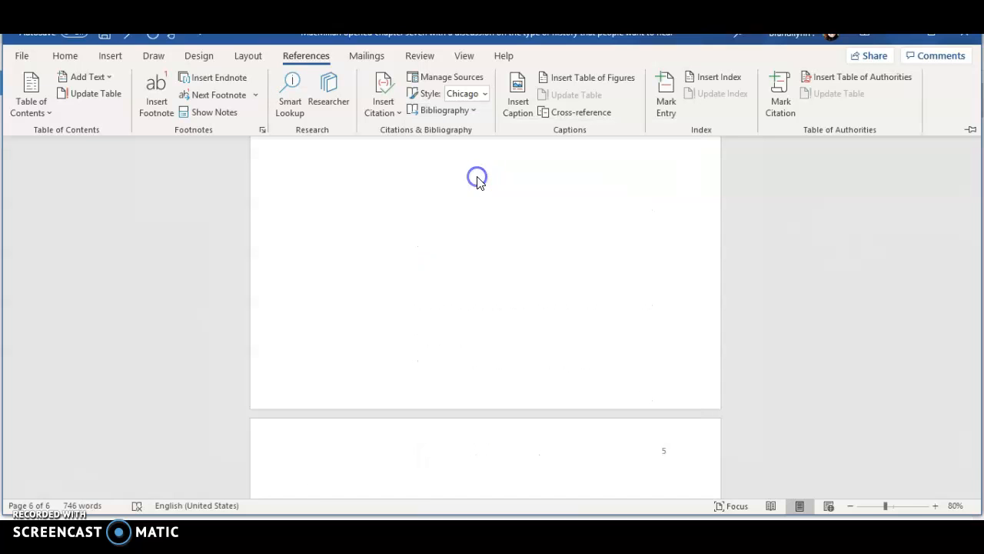
left_click(649, 328)
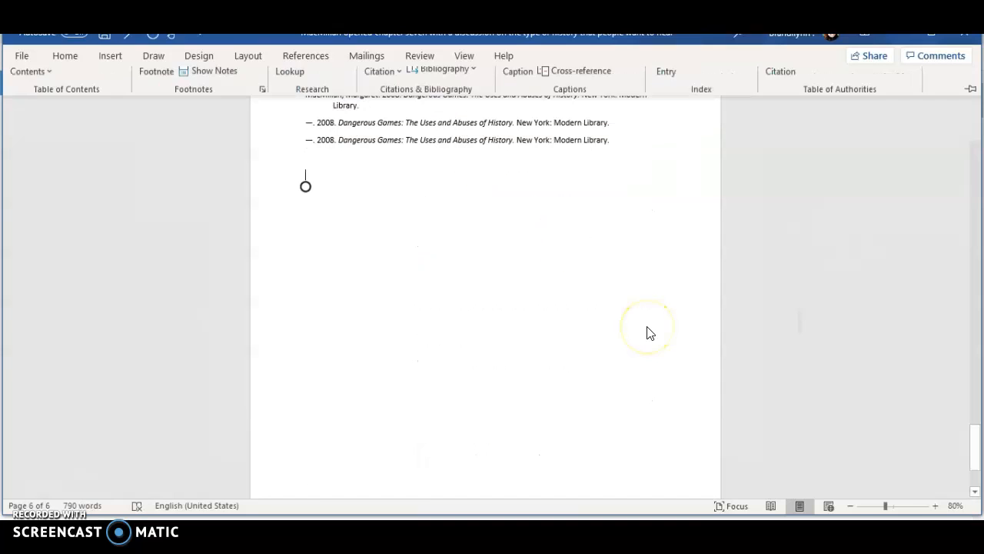
scroll(647, 327, "up", 3)
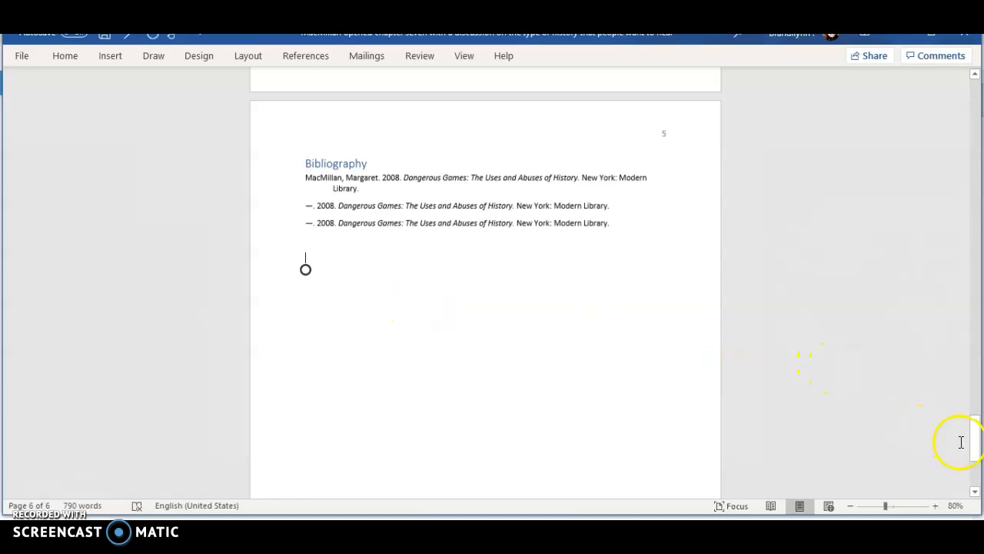
left_click_drag(976, 450, 976, 288)
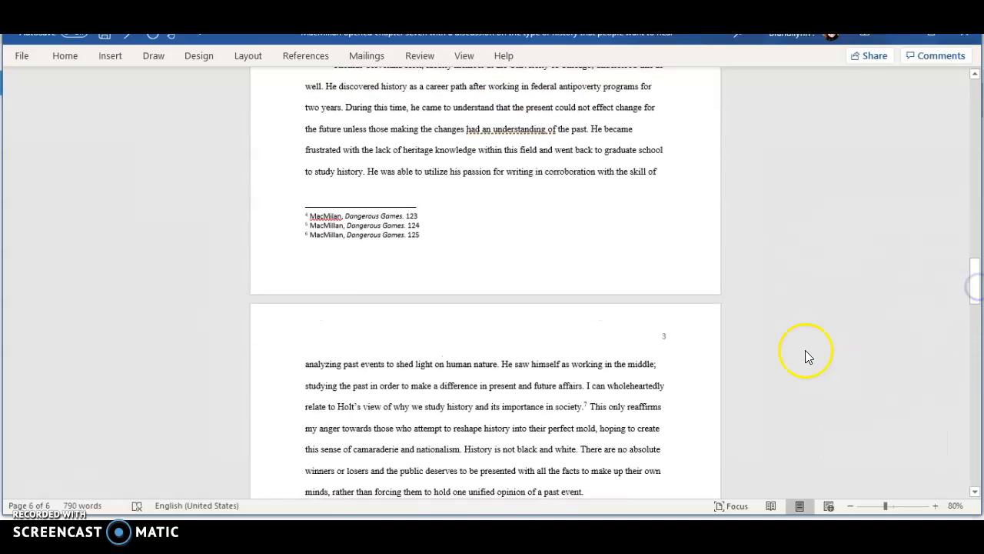